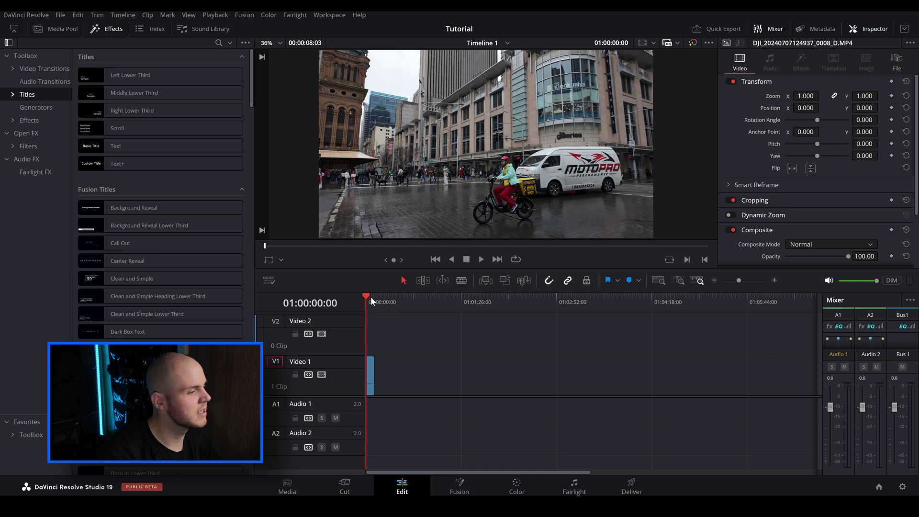
Step: Preview the street clip, then go to the Color page and show the ColorSlice controls
key("space")
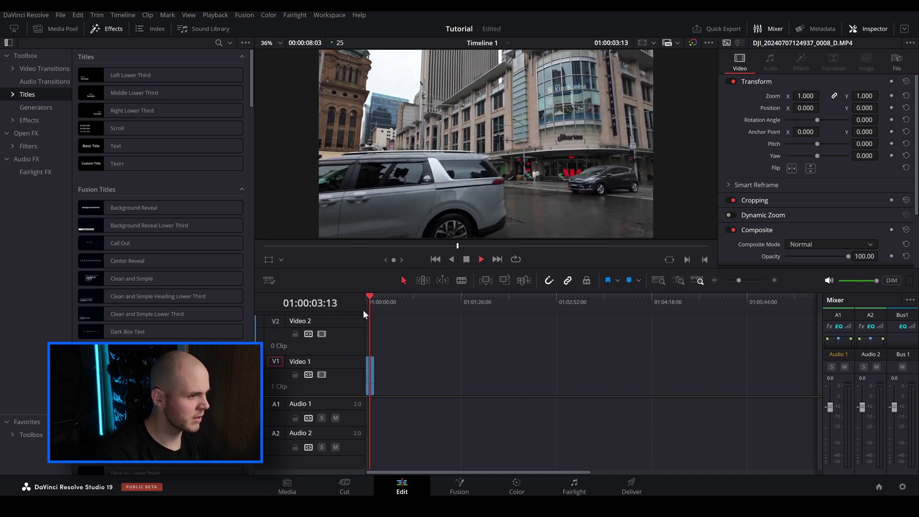
left_click(369, 304)
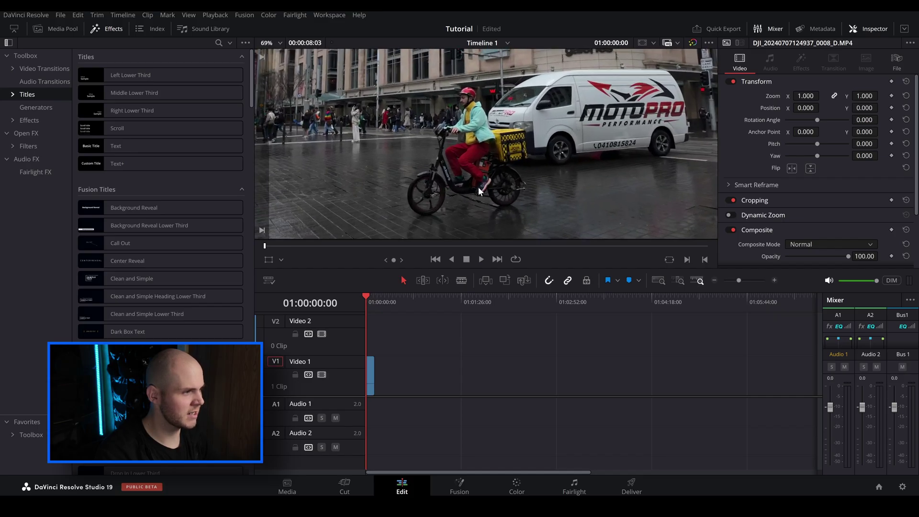
key("space")
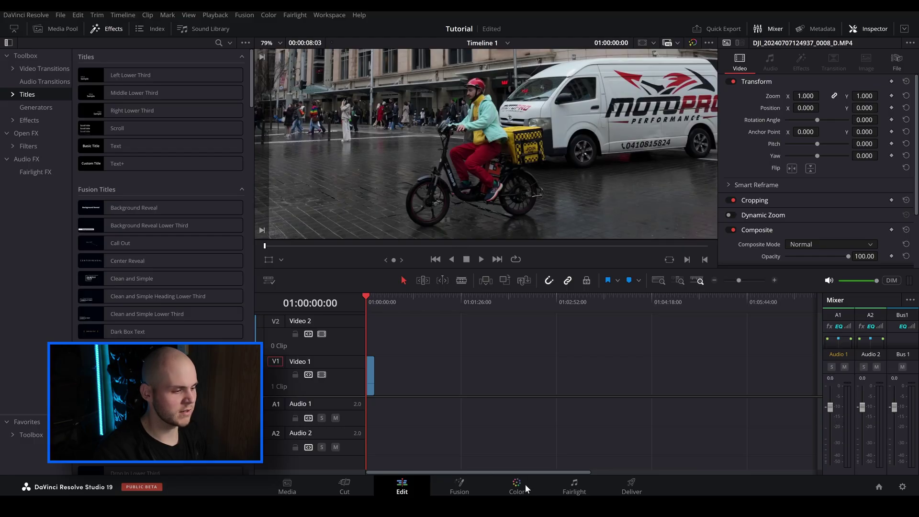
left_click(525, 486)
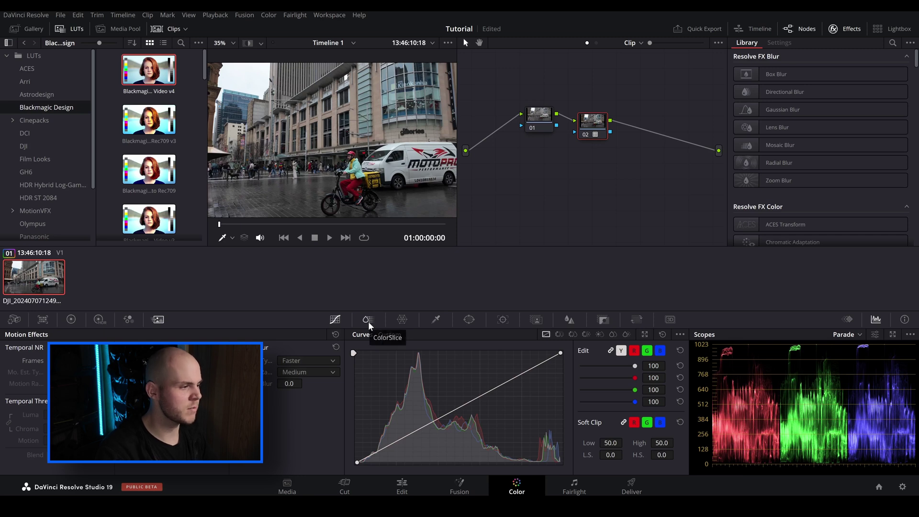
left_click(368, 320)
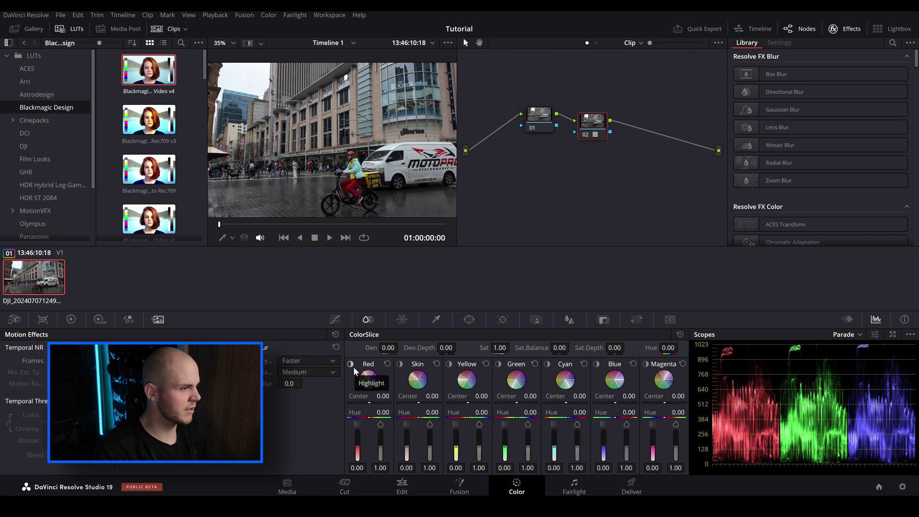
left_click(352, 365)
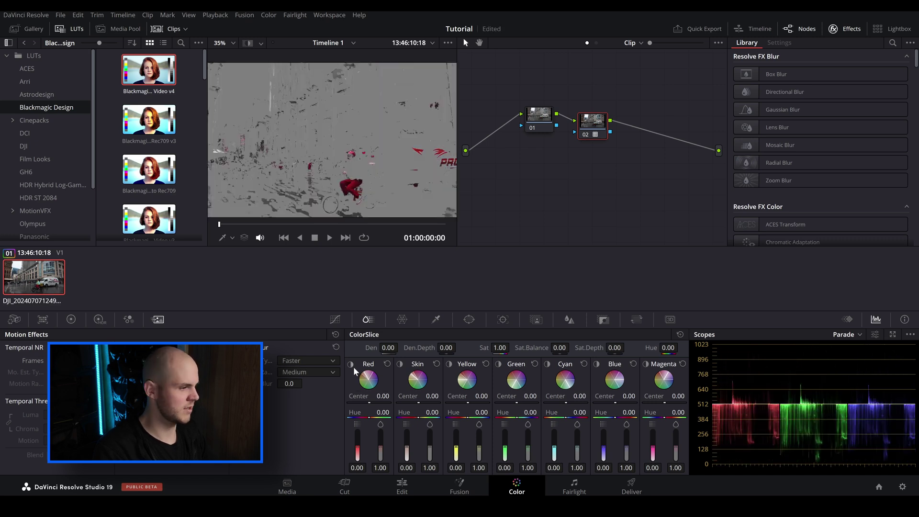
left_click(351, 364)
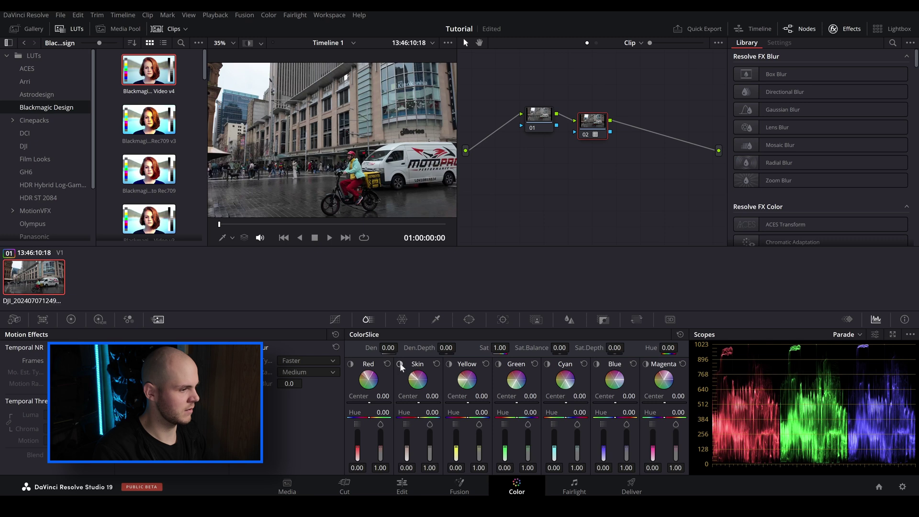
left_click(400, 365)
left_click(400, 365)
left_click(449, 365)
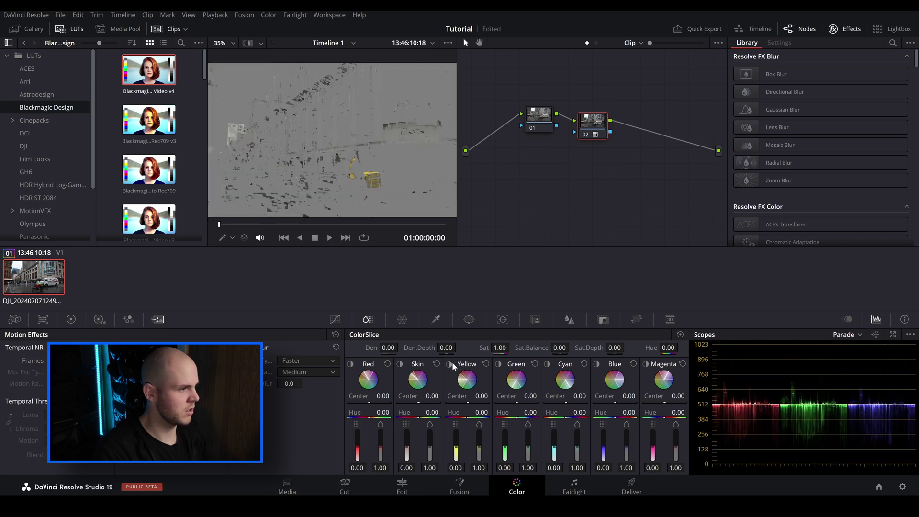
left_click(449, 365)
left_click(498, 365)
left_click(499, 365)
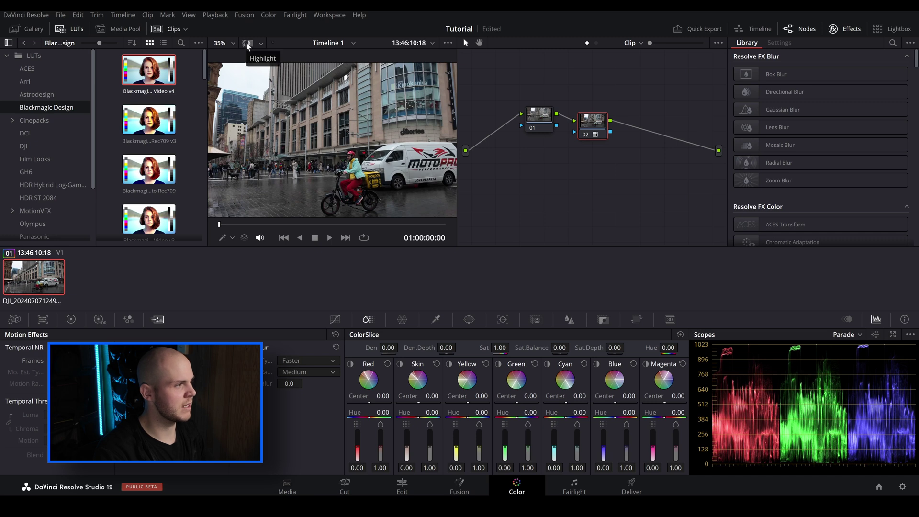
Step: Set the viewer comparison mode to Highlight and turn it on
left_click(261, 44)
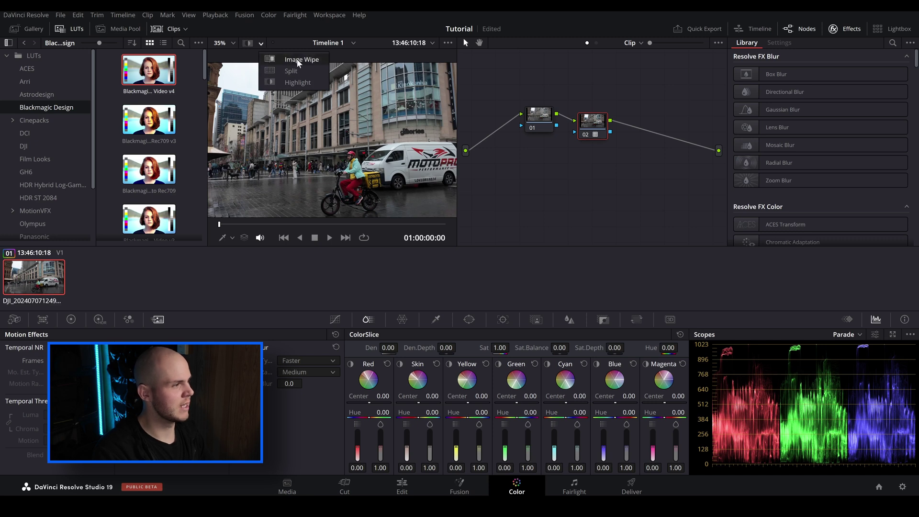
left_click(302, 86)
left_click(249, 47)
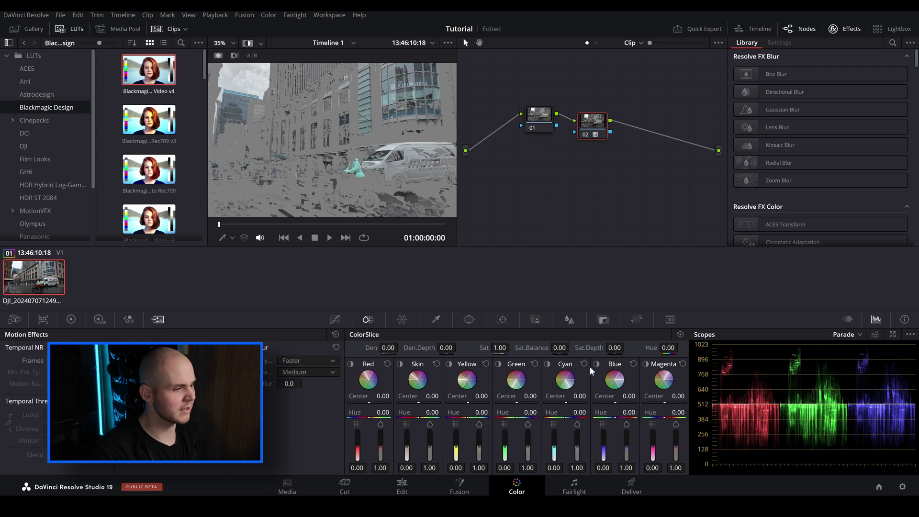
Step: Check the green, yellow, skin, blue and magenta slice coverage, ending isolated on Yellow
left_click(498, 365)
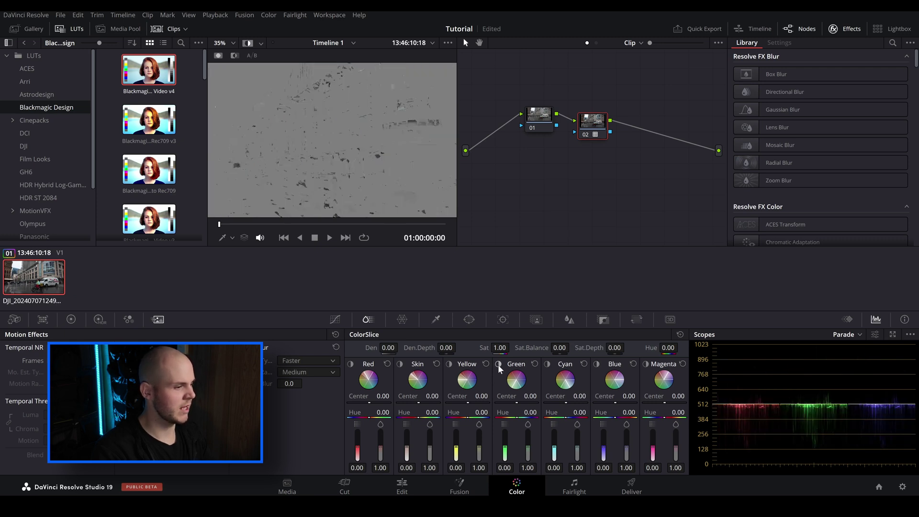
left_click(449, 365)
left_click(400, 365)
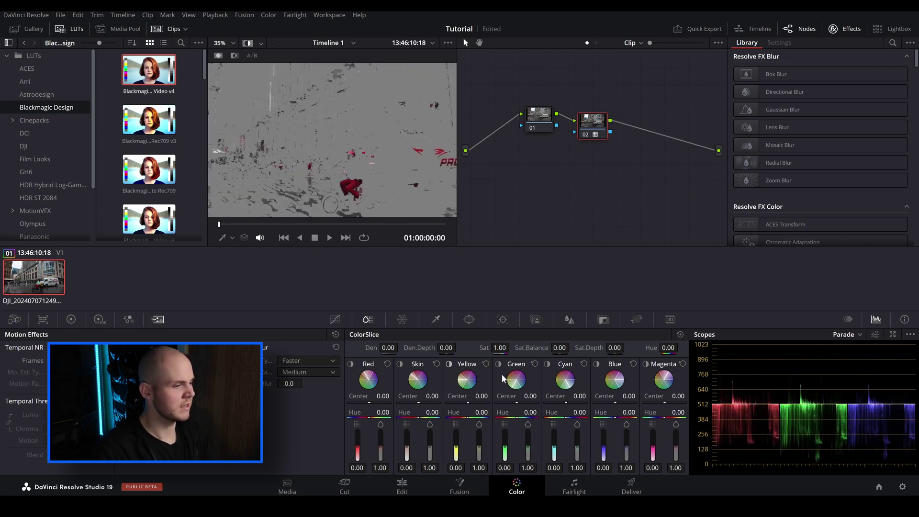
left_click(598, 364)
left_click(646, 365)
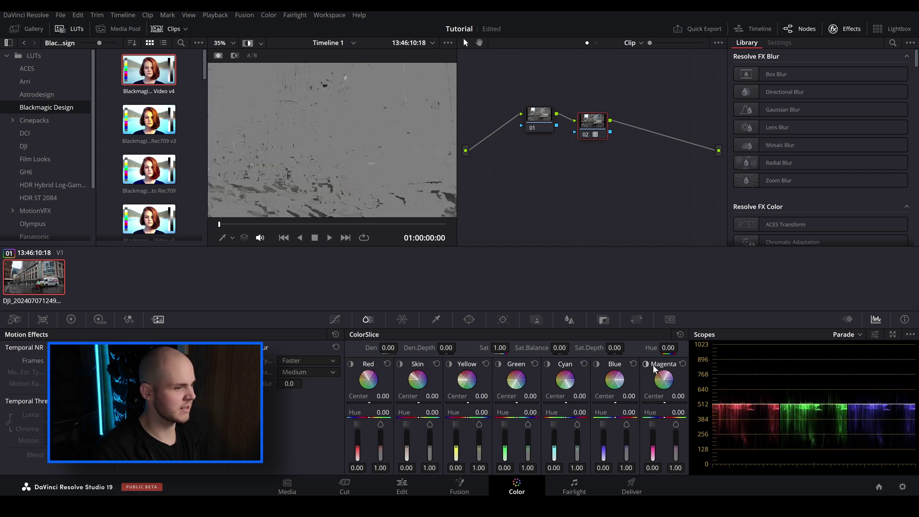
left_click(598, 365)
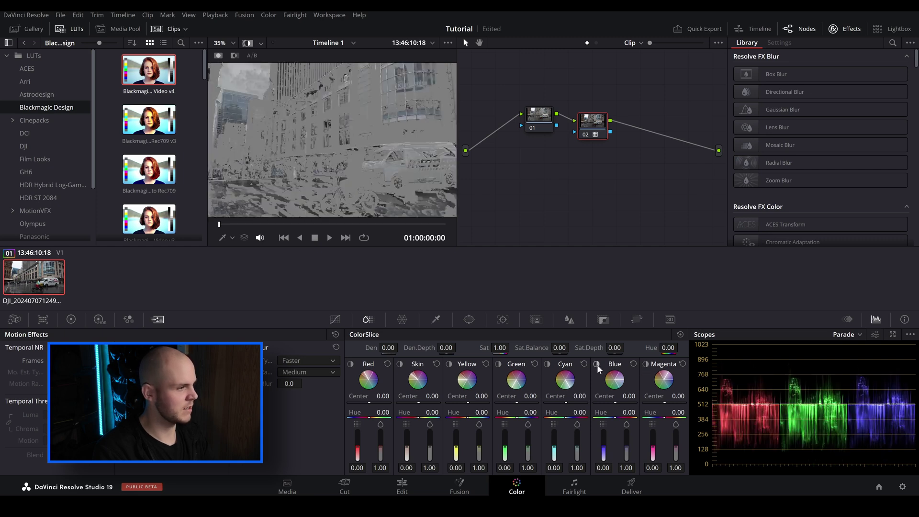
left_click(534, 365)
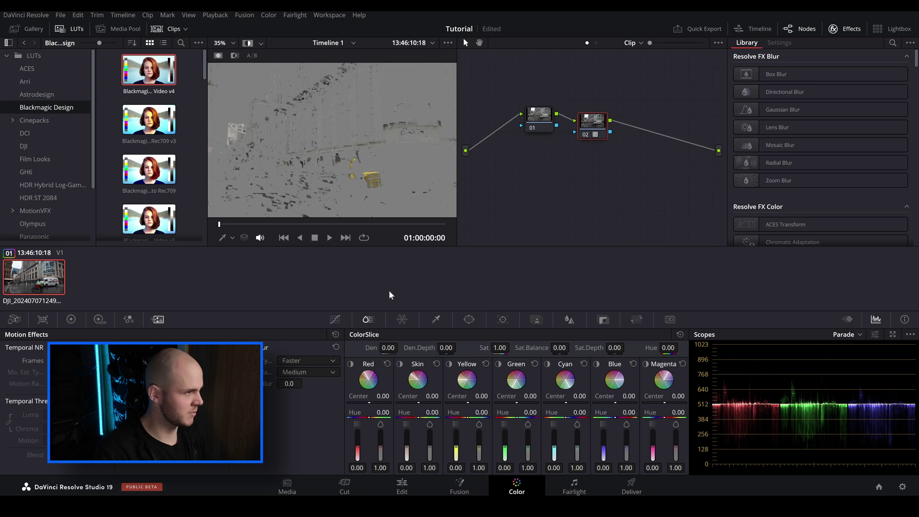
Step: Isolate the reds in Highlight, zoom the viewer, and drag the Red slice centre to -0.73
left_click(247, 43)
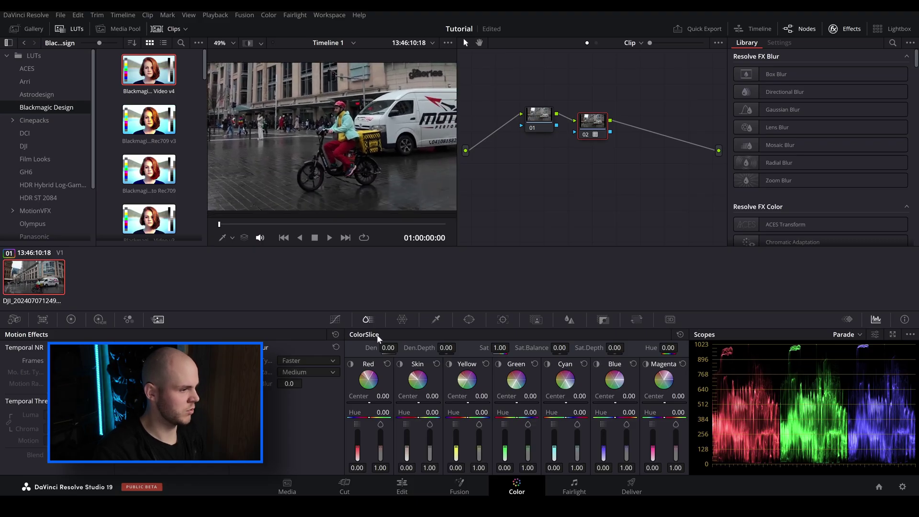
left_click(248, 42)
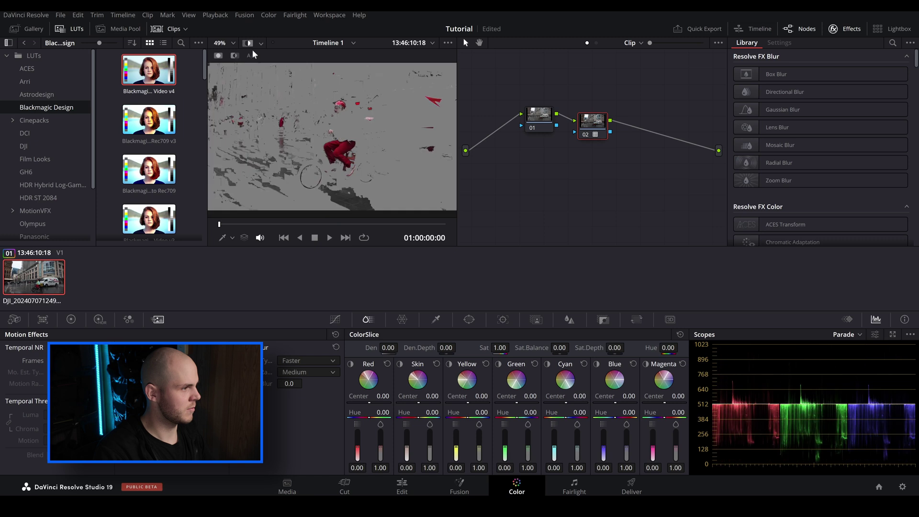
scroll(350, 165, "up", 3)
scroll(382, 194, "up", 3)
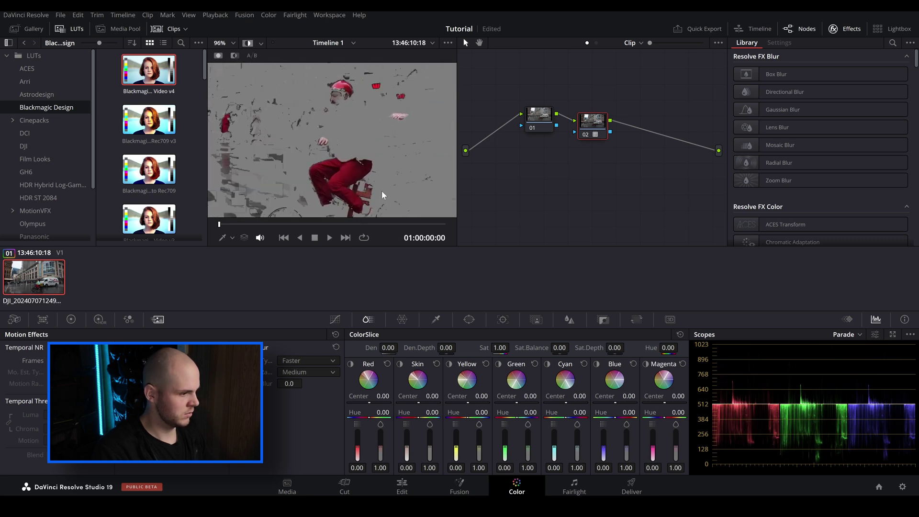
mouse_move(383, 396)
left_mouse_down()
mouse_move(364, 396)
mouse_move(388, 396)
left_mouse_up()
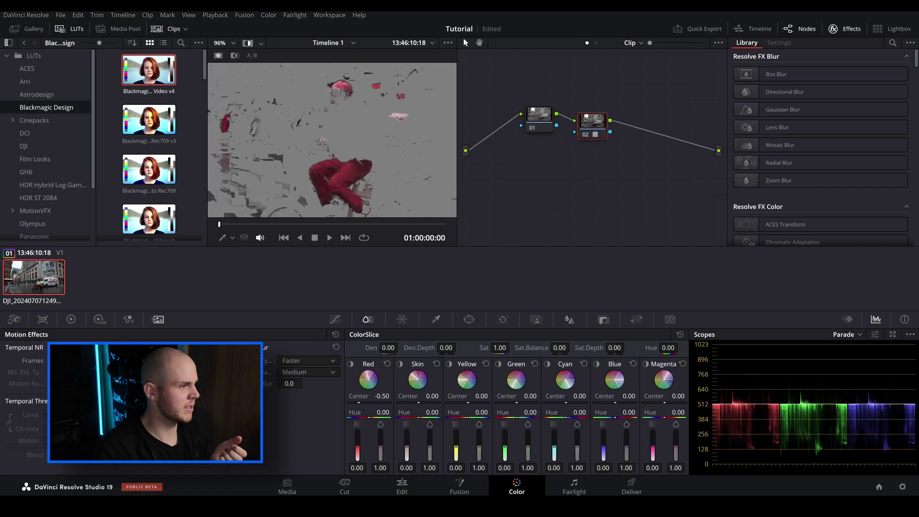
left_click_drag(383, 396, 375, 396)
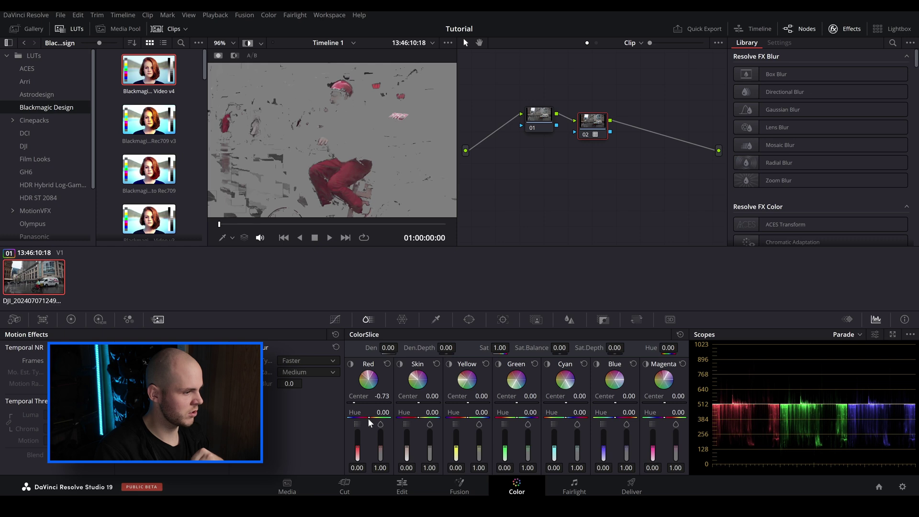
mouse_move(367, 418)
left_mouse_down()
mouse_move(355, 418)
mouse_move(378, 418)
mouse_move(355, 418)
left_mouse_up()
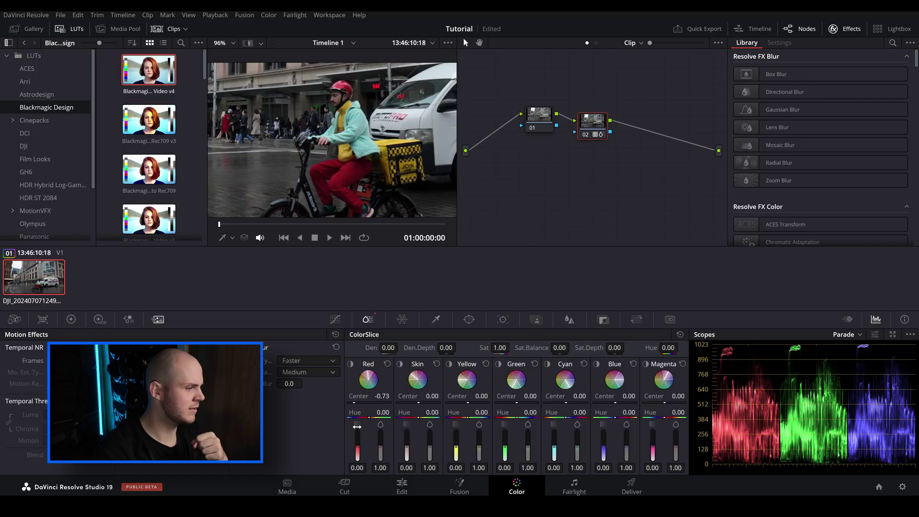
Step: Drag the Red slice's two lower sliders up, then settle them at 0.01 and 1.06
mouse_move(357, 448)
left_mouse_down()
mouse_move(357, 436)
mouse_move(358, 460)
mouse_move(357, 434)
mouse_move(357, 450)
left_mouse_up()
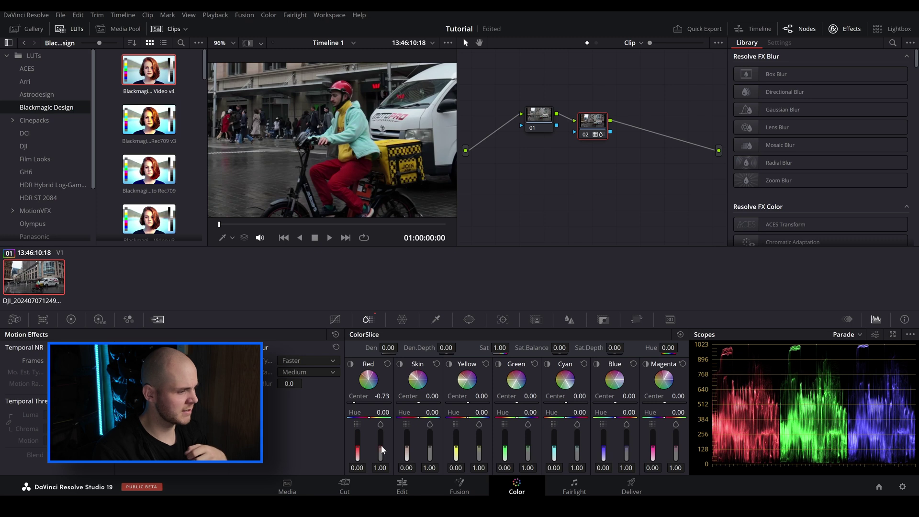
left_click_drag(380, 446, 358, 426)
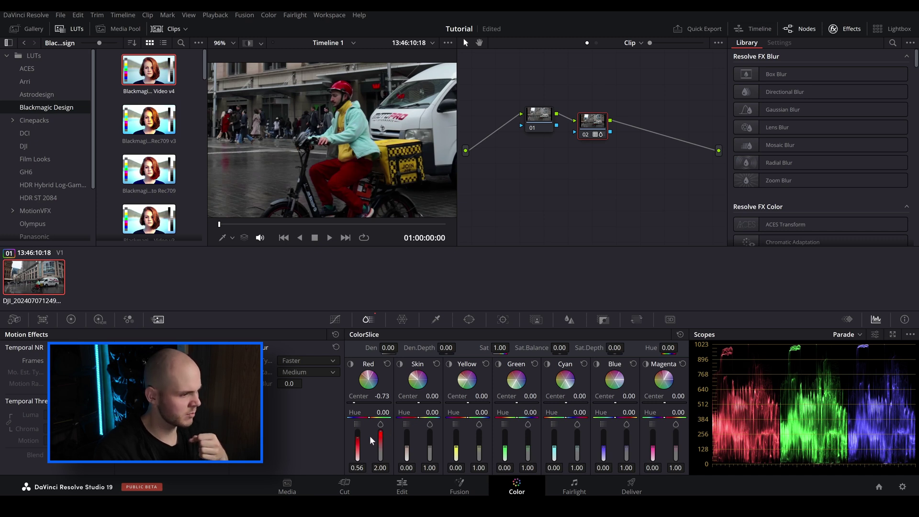
left_click_drag(380, 432, 357, 452)
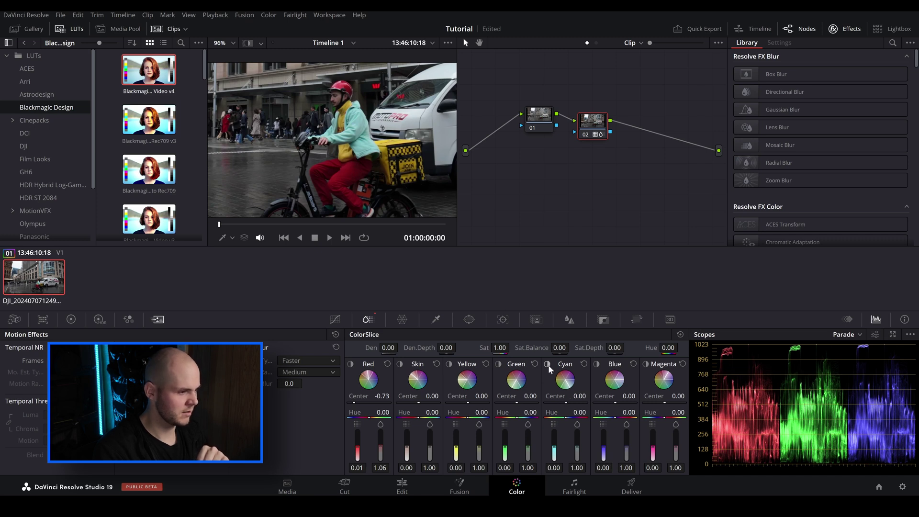
Step: Check the cyan areas in Highlight, then set Cyan sliders to 0.43/1.30 and Red to 0.35/1.28
left_click(245, 44)
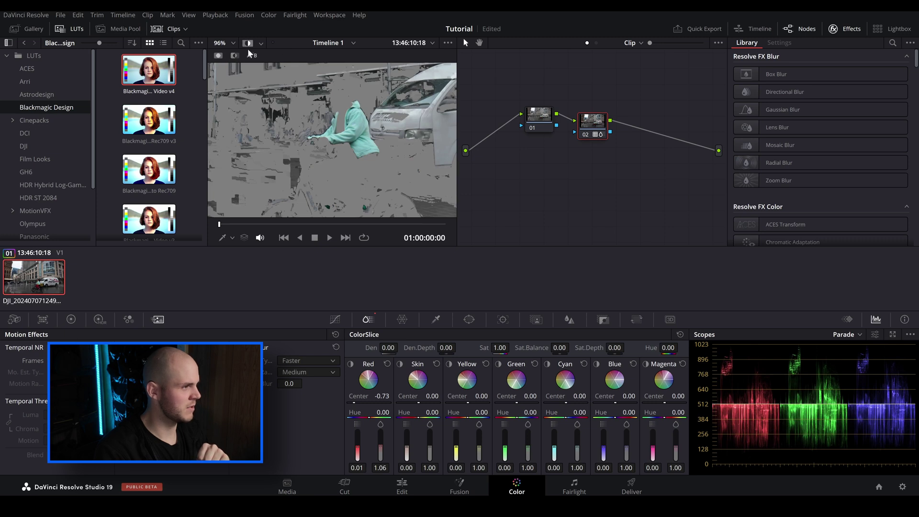
scroll(286, 124, "down", 5)
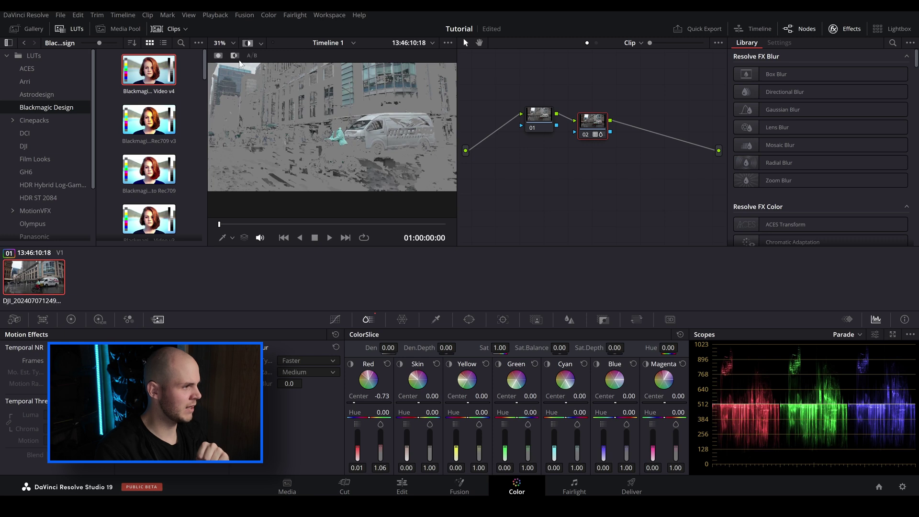
left_click(246, 44)
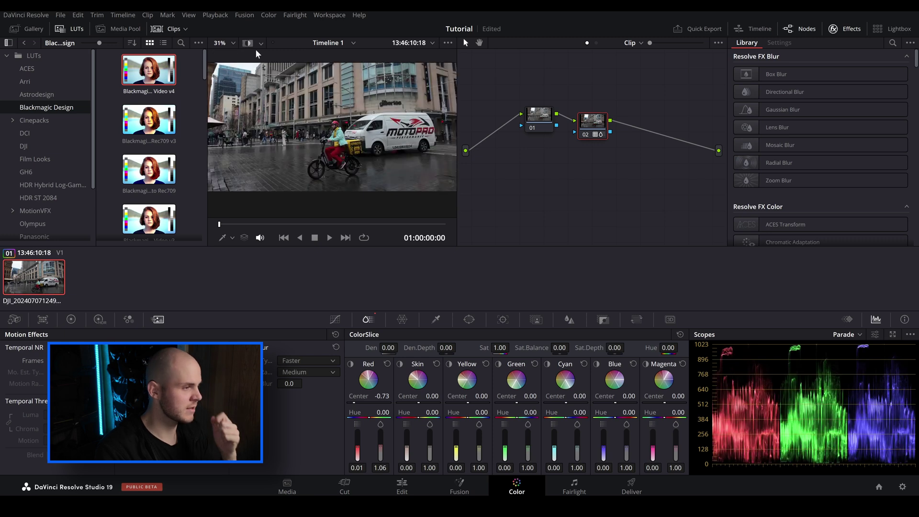
scroll(353, 149, "up", 3)
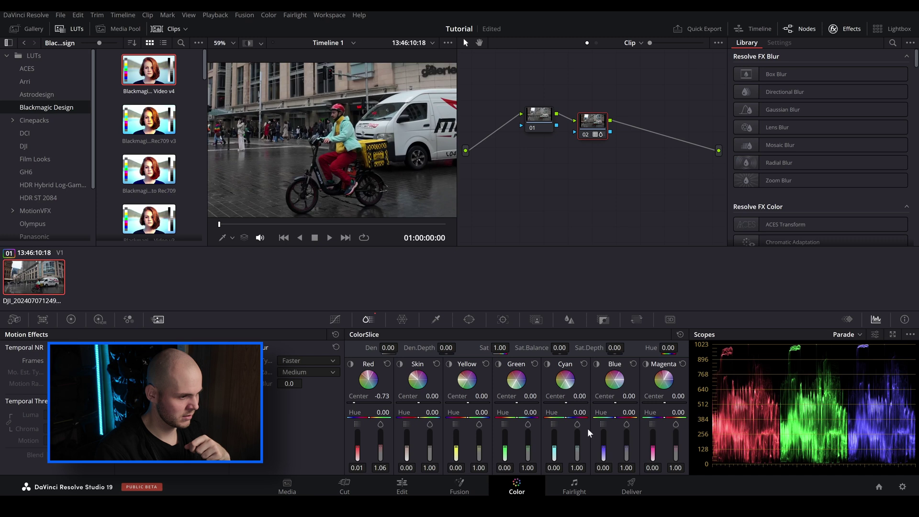
left_click_drag(554, 445, 554, 431)
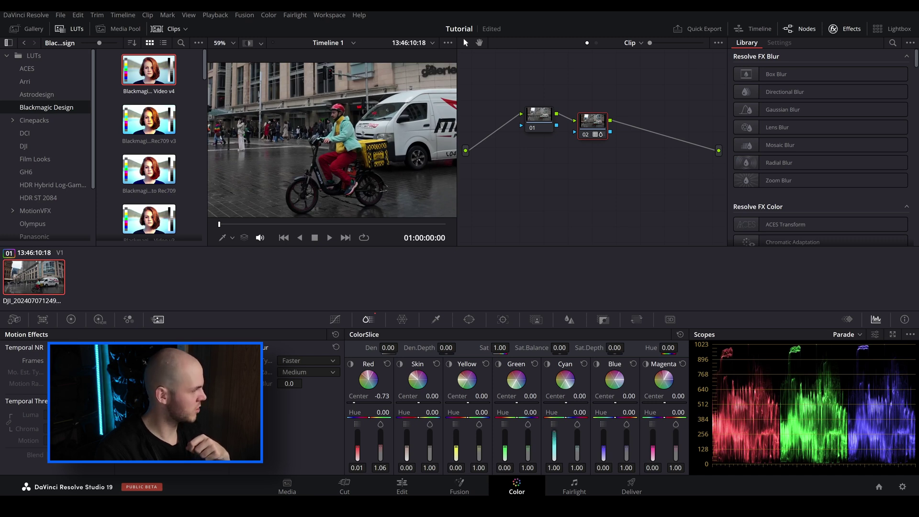
left_click_drag(554, 433, 577, 440)
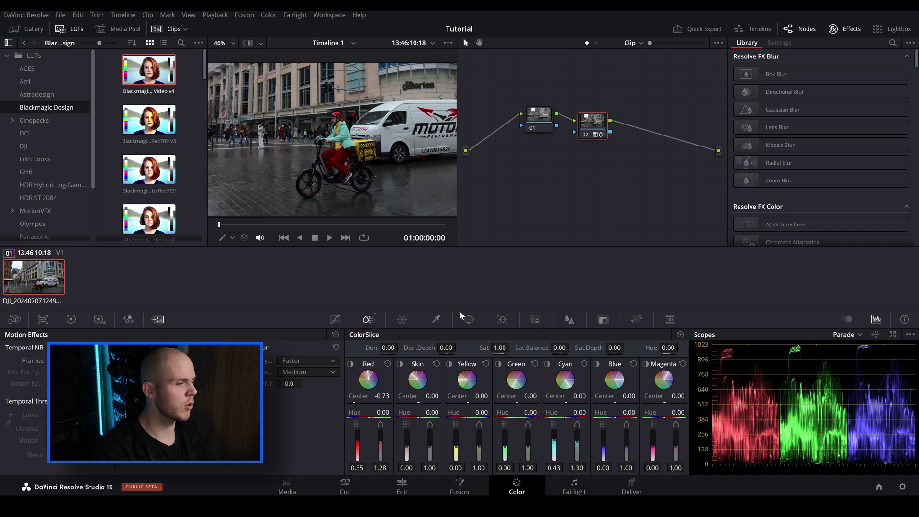
Step: Glance at the Qualifier, return to ColorSlice, and drag global Density to 1.00 then back down
left_click(435, 321)
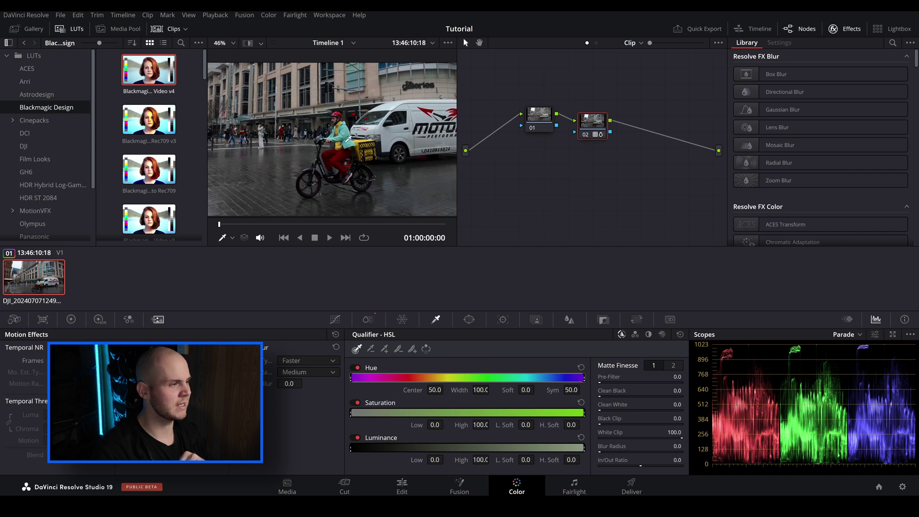
left_click(368, 320)
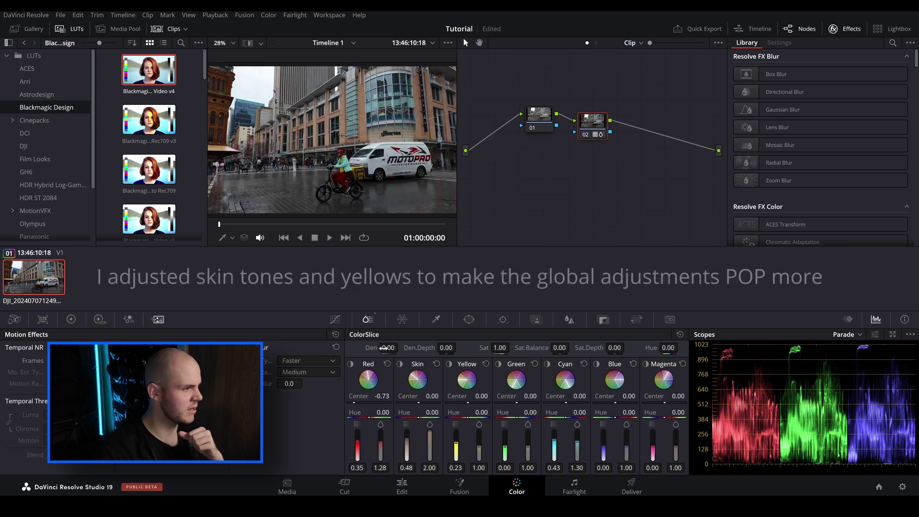
left_click_drag(385, 348, 400, 346)
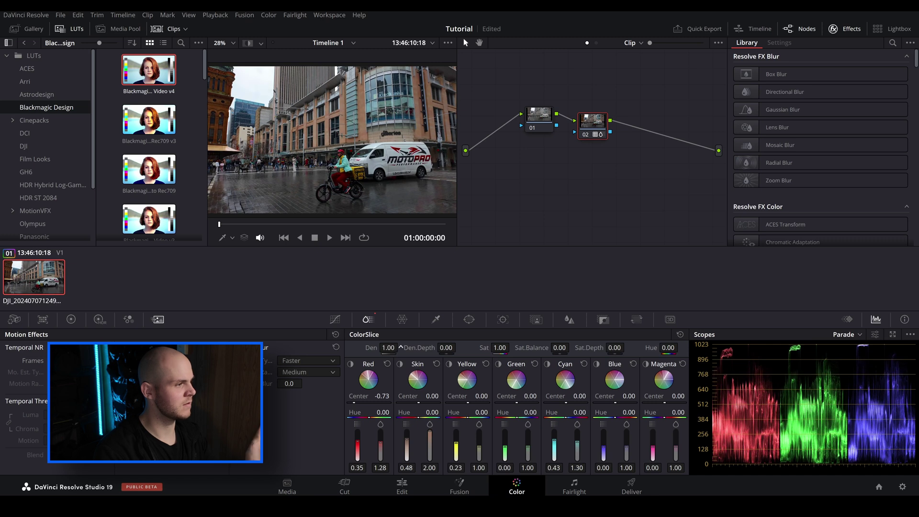
left_click_drag(401, 348, 572, 348)
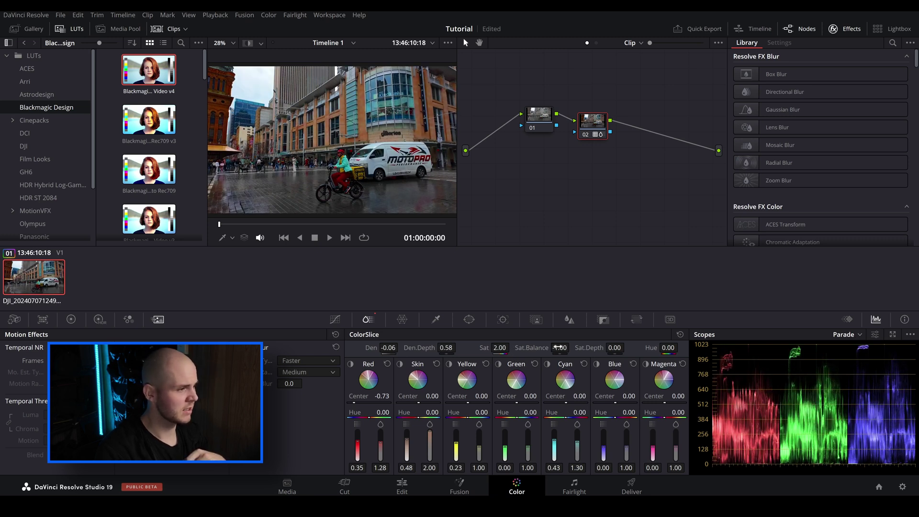
Step: Scroll the ColorSlice panel and drag Saturation Depth up to 0.52
scroll(402, 199, "up", 2)
scroll(377, 157, "up", 6)
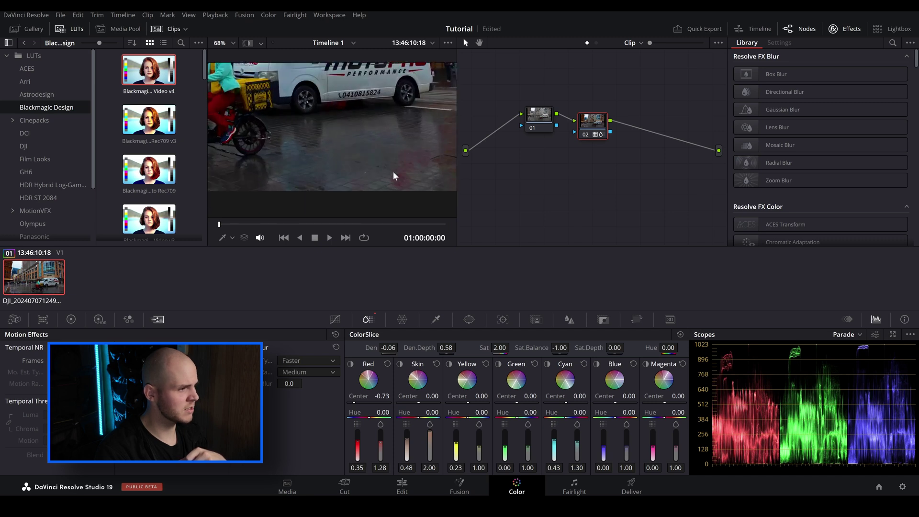
left_click_drag(620, 351, 627, 348)
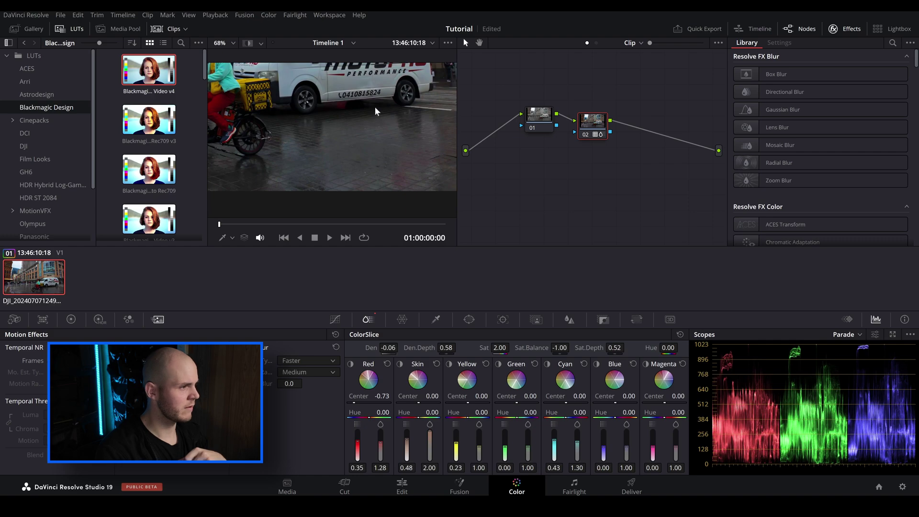